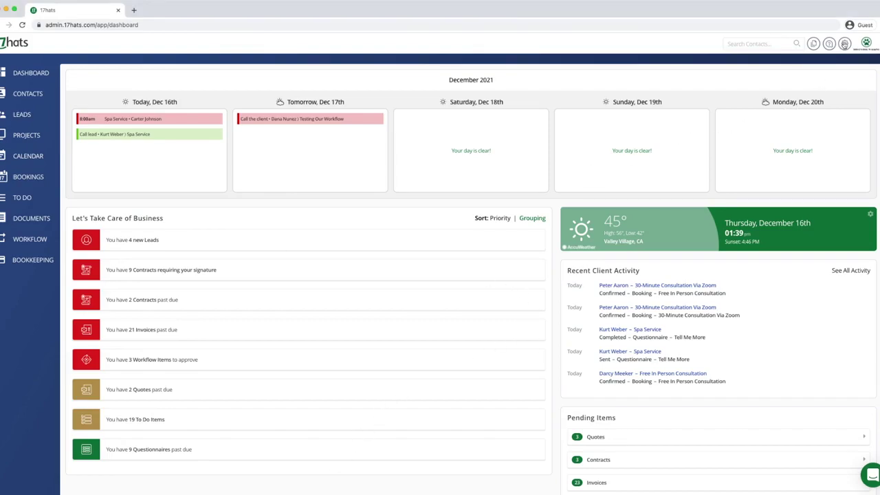
Step: Open Account Settings from the gear icon in the top-right toolbar
left_click(844, 44)
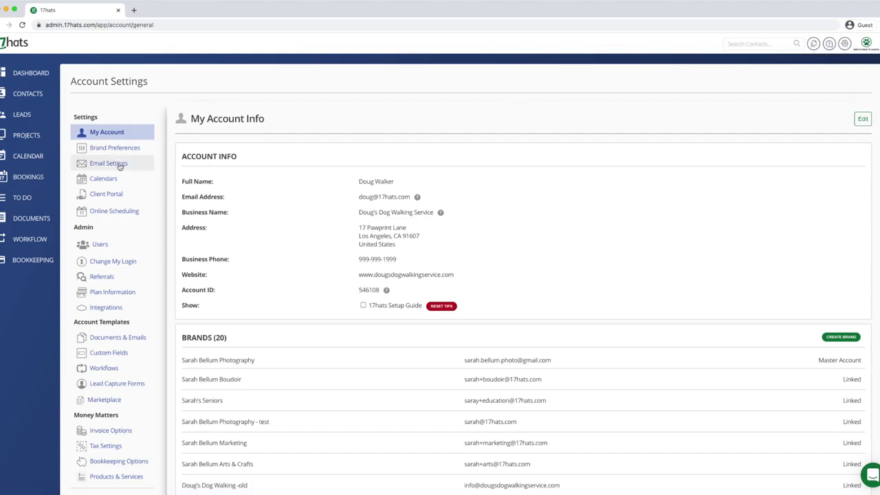
Step: Open Bookkeeping Options, review the income transaction categories, and start adding a new Income category
scroll(118, 165, "down", 3)
scroll(118, 172, "down", 2)
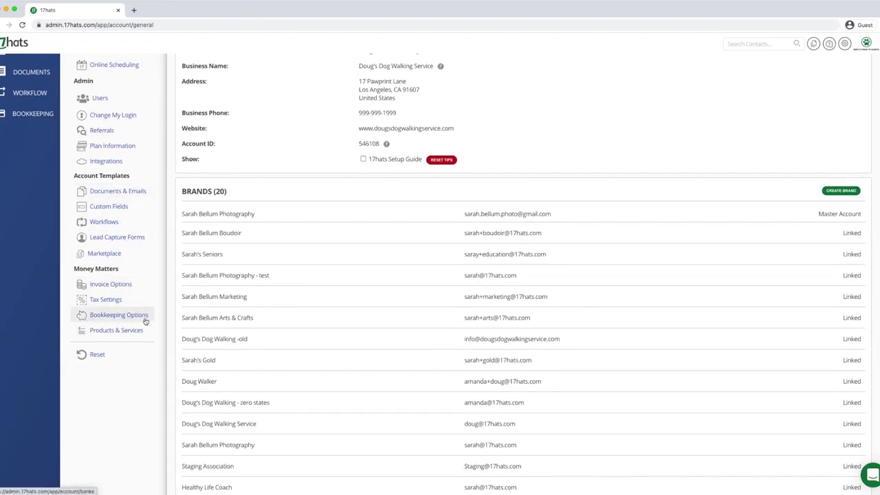
left_click(104, 320)
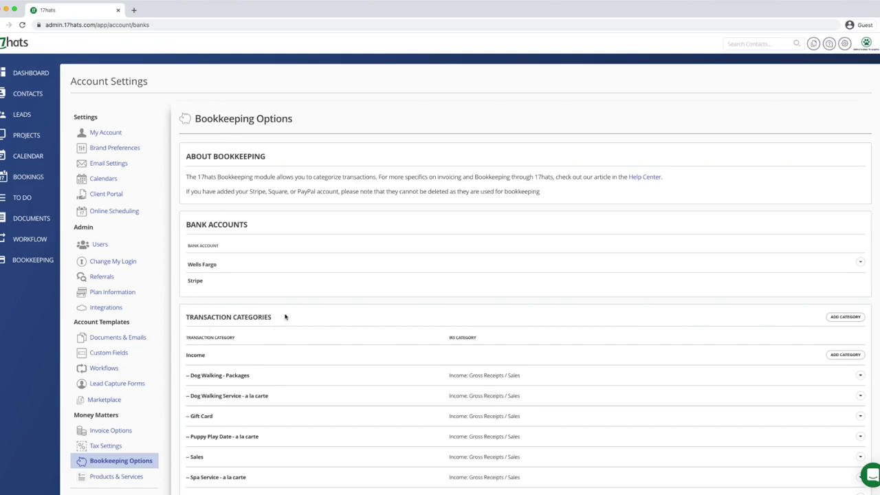
scroll(202, 310, "down", 3)
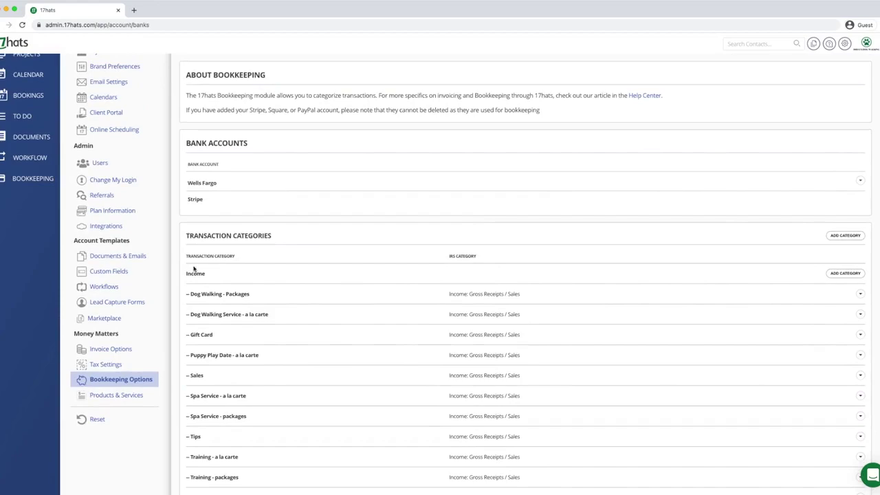
scroll(196, 275, "down", 3)
scroll(203, 289, "down", 10)
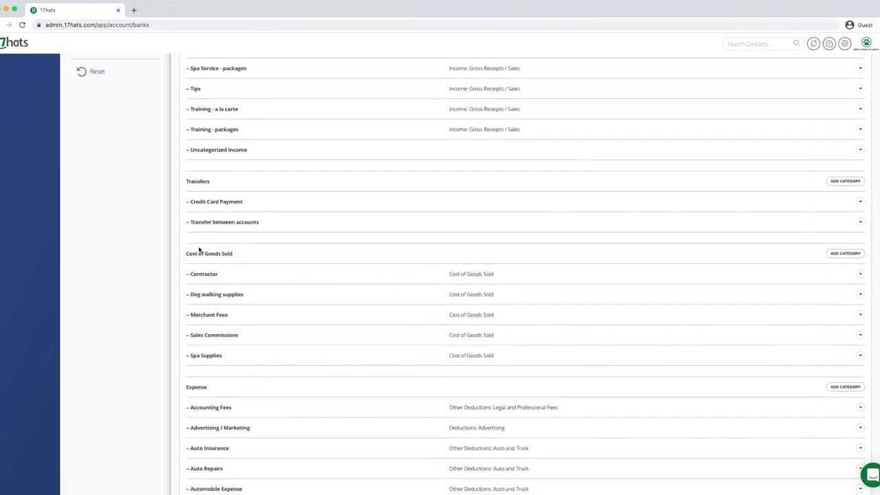
scroll(198, 252, "down", 3)
scroll(210, 287, "up", 4)
scroll(206, 287, "down", 4)
scroll(206, 287, "down", 1)
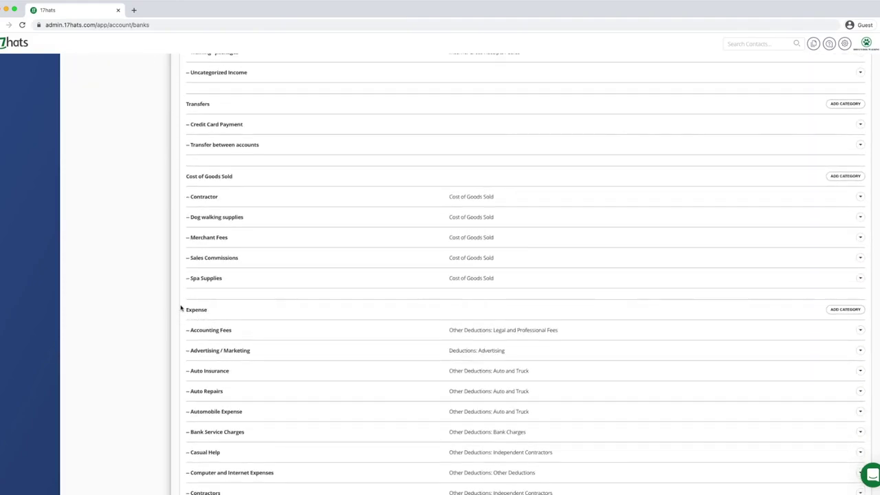
scroll(181, 309, "down", 3)
scroll(181, 309, "up", 4)
scroll(181, 308, "up", 10)
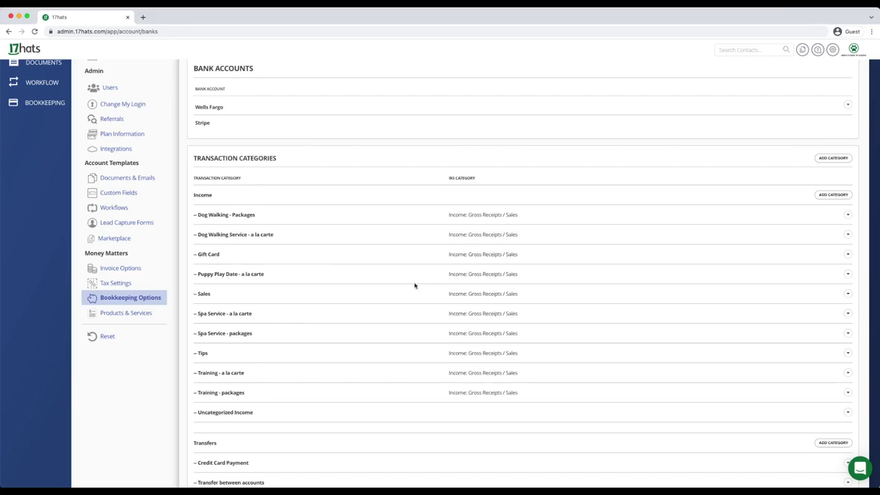
left_click(844, 194)
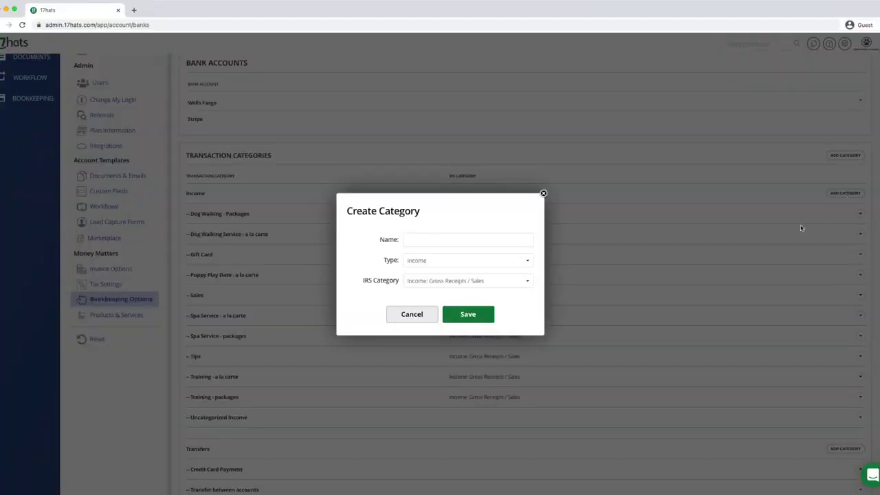
Step: Create the income category 'Puppy Play Date - Packages' under Gross Receipts / Sales
left_click(477, 237)
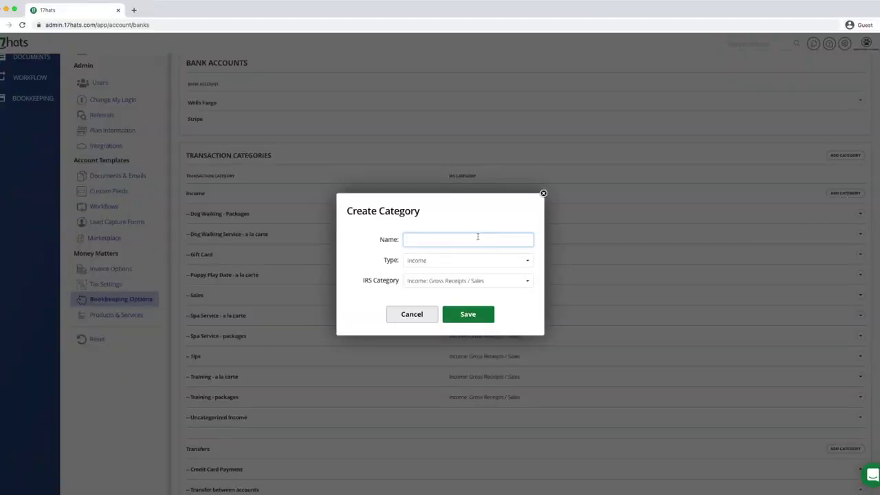
type("Puppy Play Date - Packages")
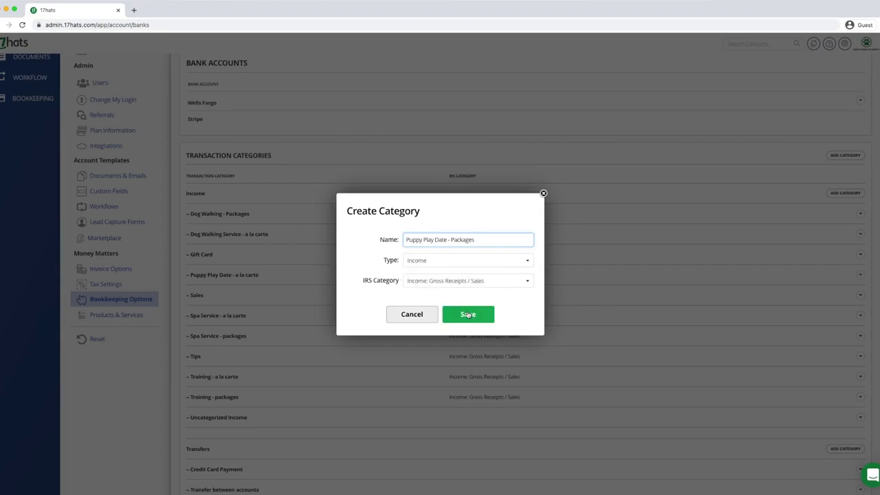
left_click(468, 315)
scroll(314, 275, "down", 1)
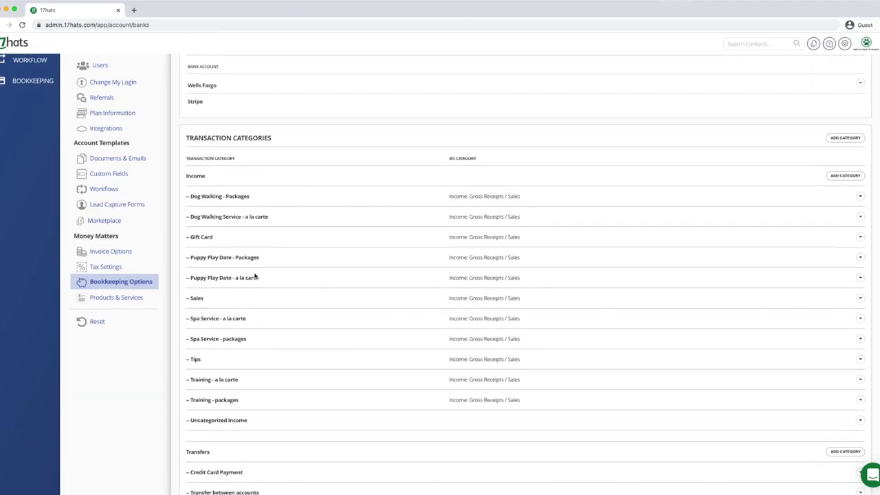
Step: Open Products & Services, browse the item list, and begin adding a new product or service
left_click(132, 298)
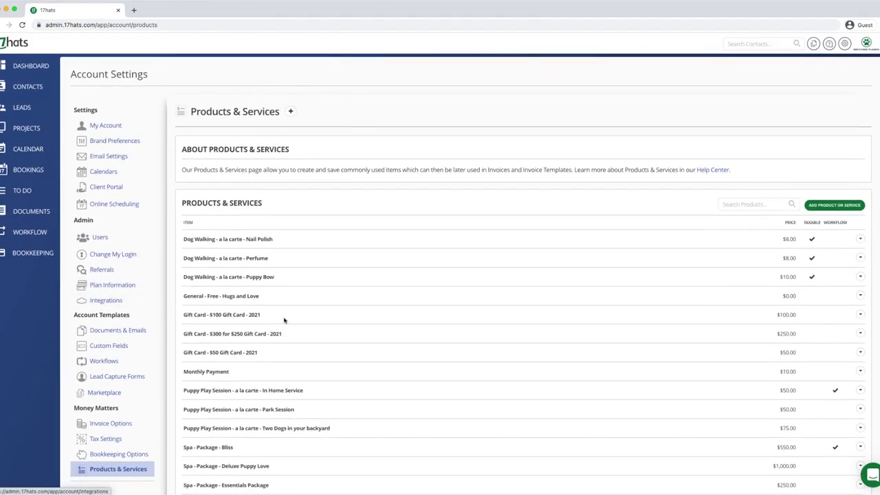
scroll(323, 323, "down", 1)
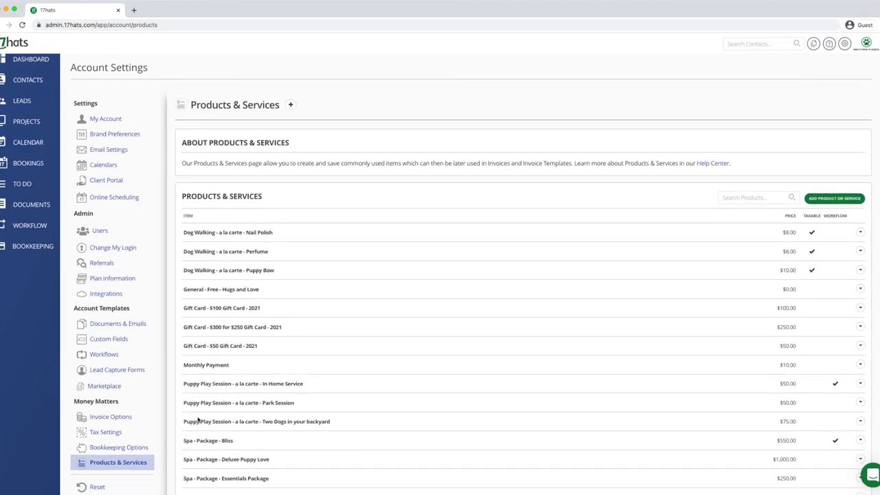
scroll(197, 418, "down", 1)
scroll(191, 415, "down", 1)
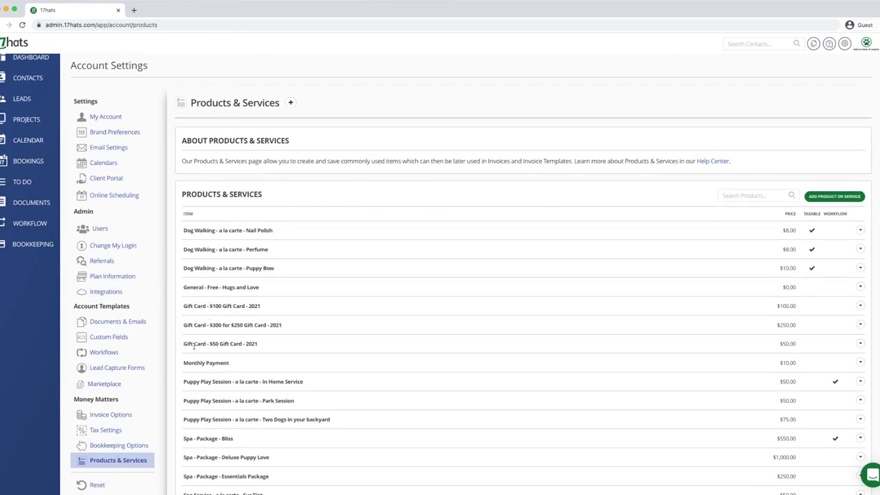
scroll(200, 391, "down", 4)
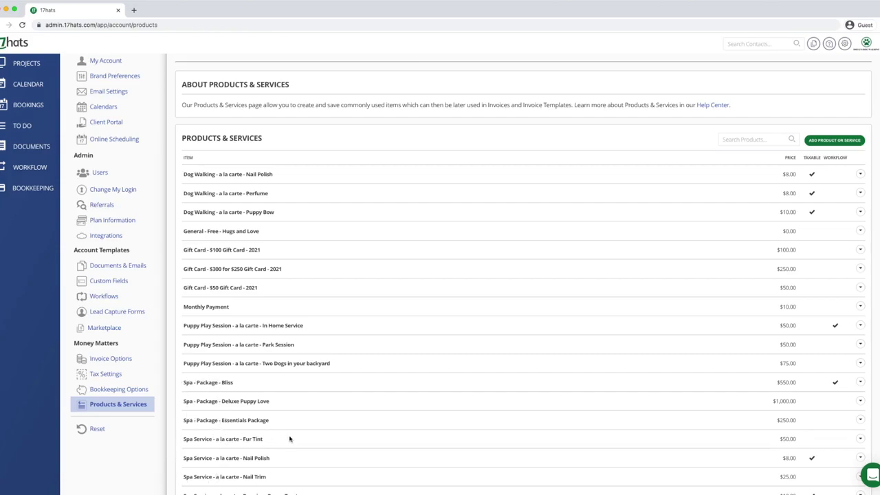
left_click(818, 143)
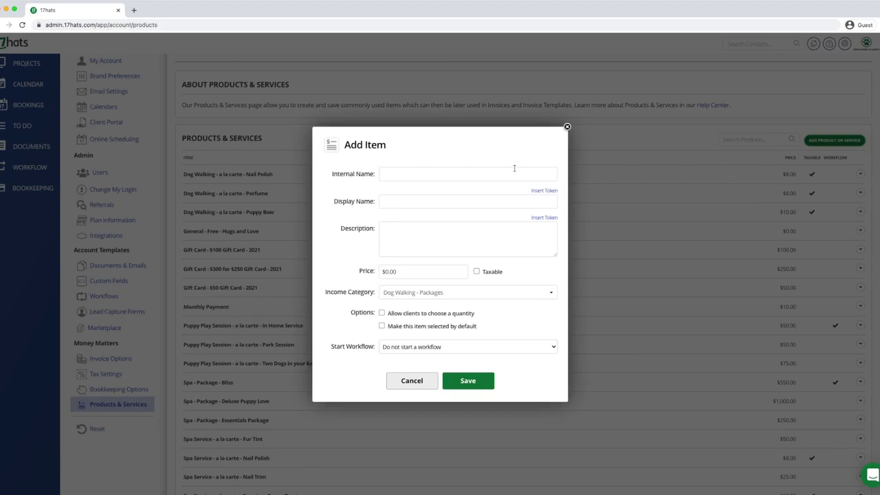
Step: Name the item 'Puppy Play Date - Package - 10 Sessions' with display name '10 sessions of play time with your pup' and a save-10% description
left_click(505, 173)
type("Puppy Play Date - Package - 10 Sessions")
left_click(397, 201)
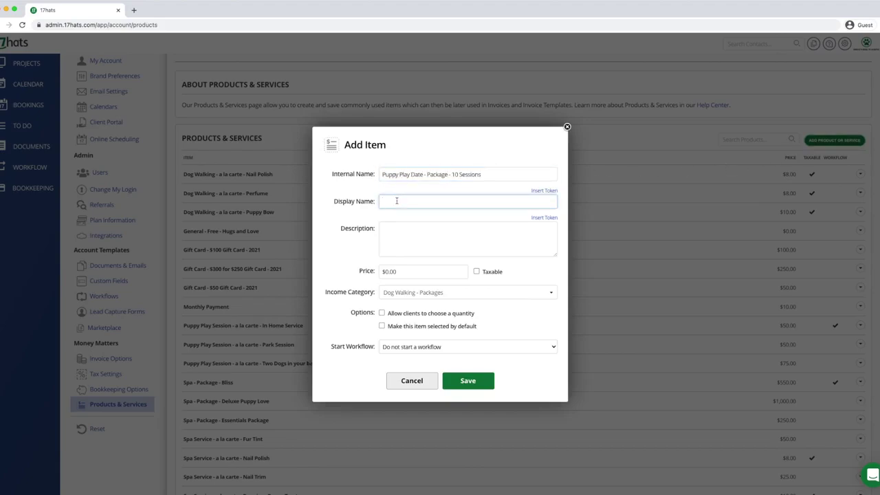
type("10 sessions of play time with your pup")
left_click(403, 228)
type("Purchase 10 sessions of p")
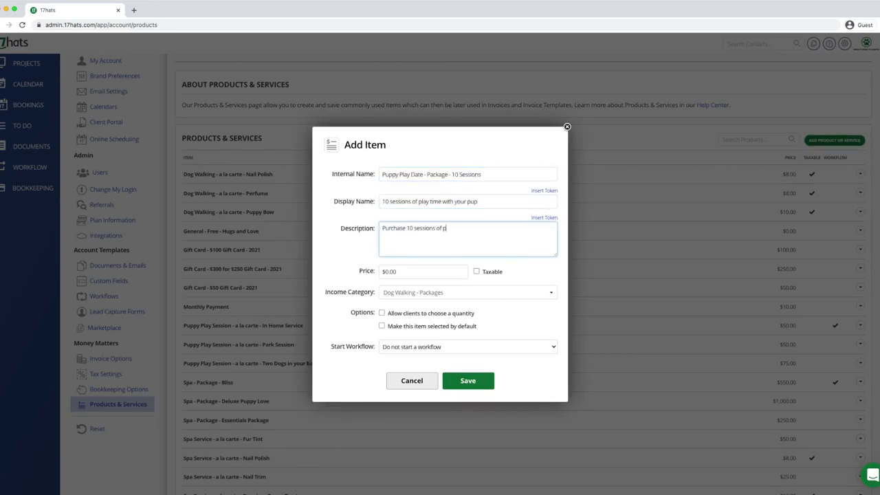
type("lay dates and save 10%! This bundle allows you to plan your play sessions in advance and save!")
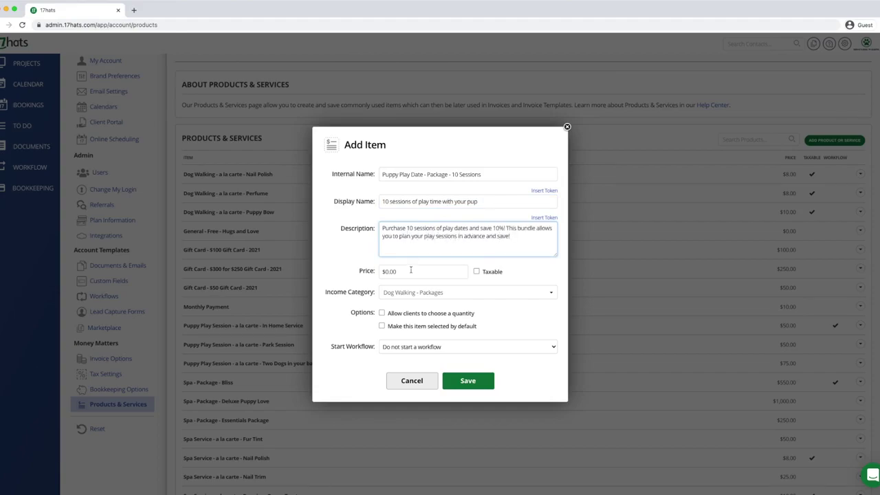
Step: Price the item at $450.00, assign the Puppy Play Date - Packages income category, and save it
left_click(411, 270)
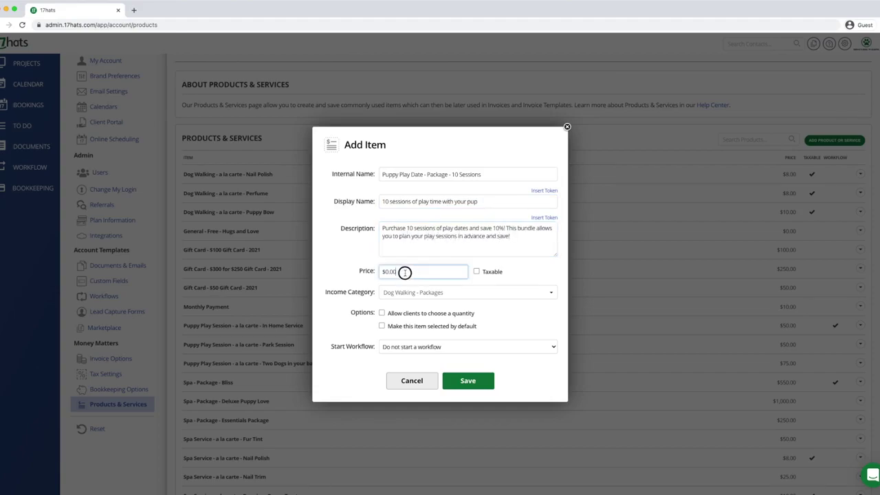
key("ctrl+a")
type("450")
left_click(540, 273)
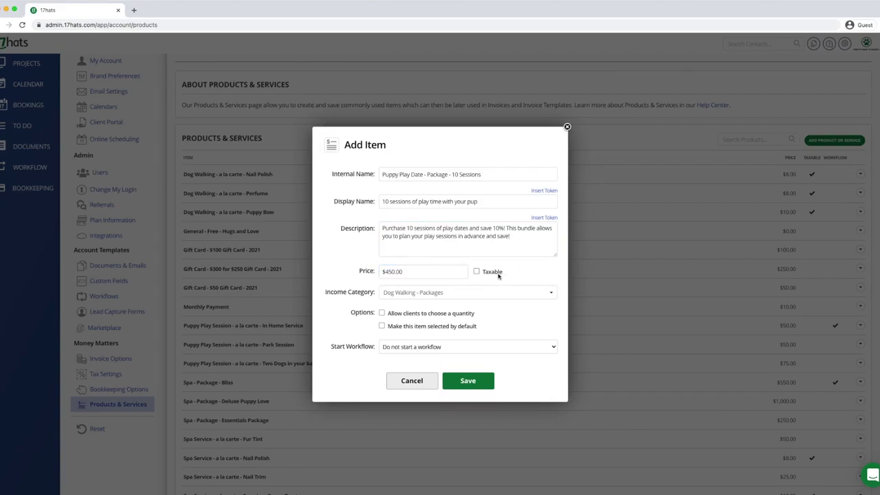
left_click(455, 296)
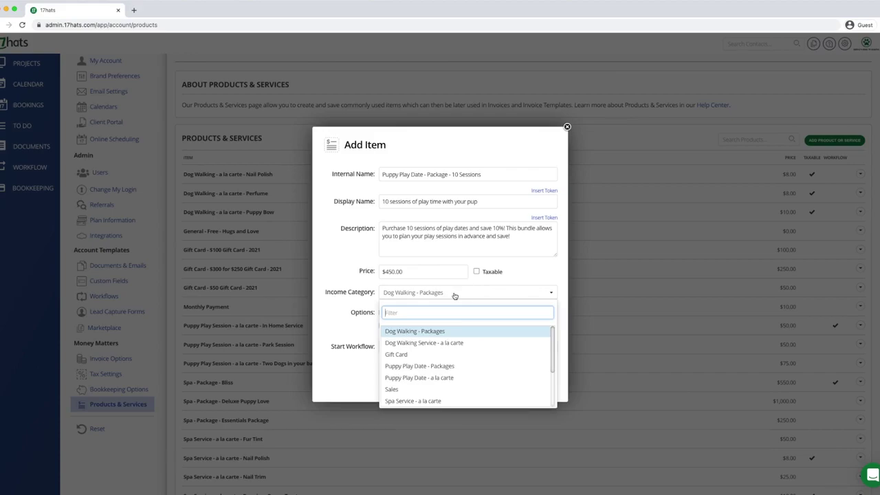
type("pup")
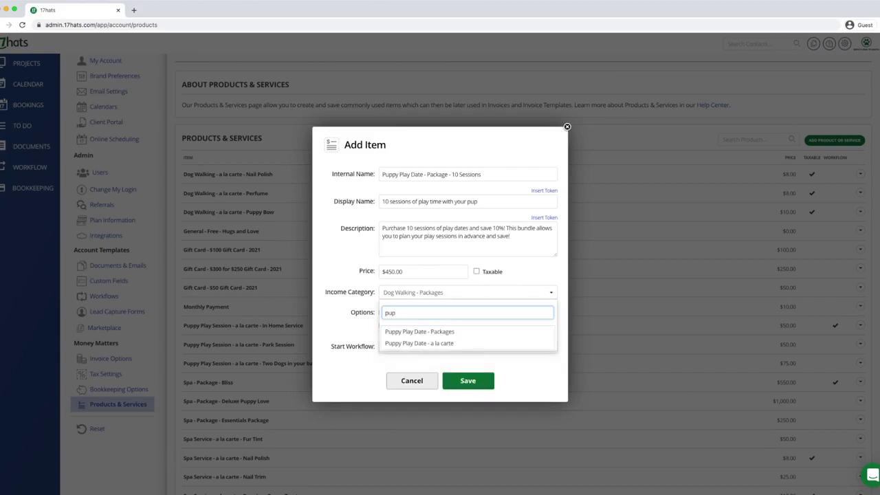
left_click(447, 332)
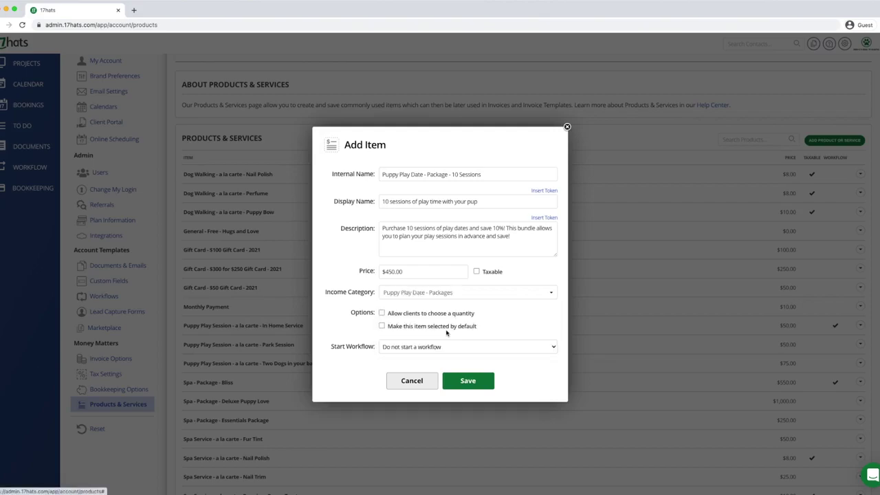
left_click(464, 382)
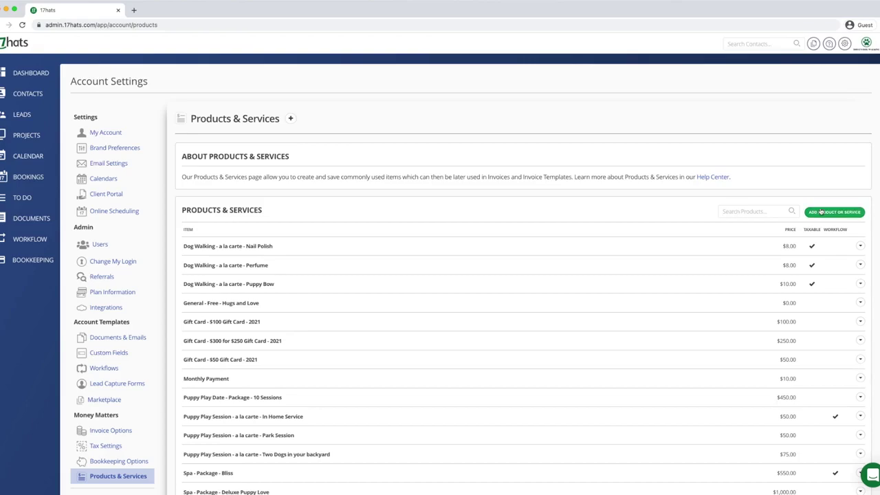
Step: Search products for 'pupp', pick a Puppy Play Session item, then search contacts for the client
type("pupp")
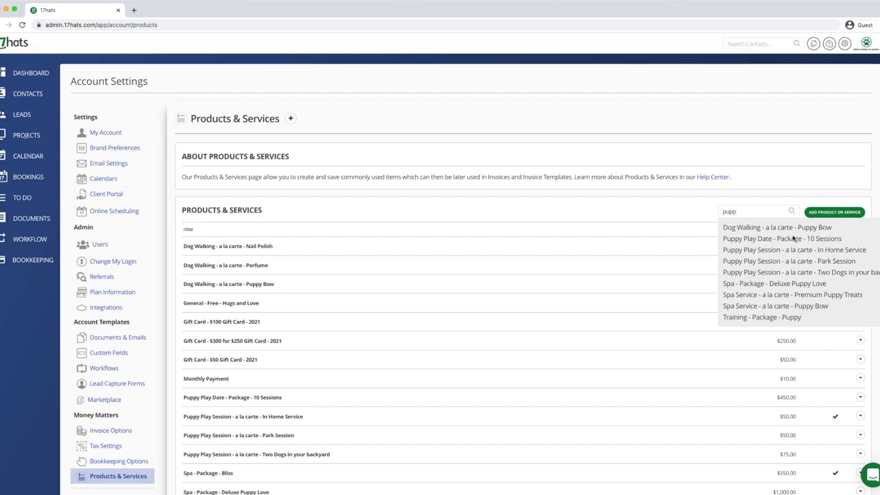
left_click(796, 271)
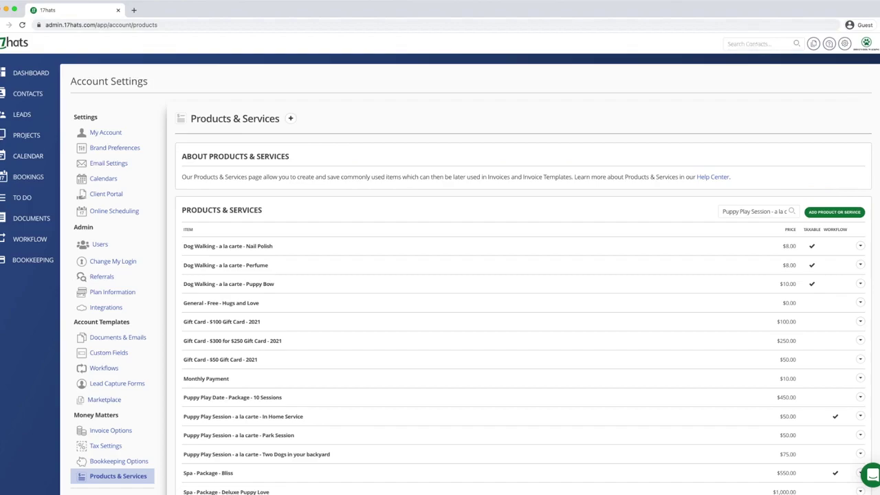
type("dana")
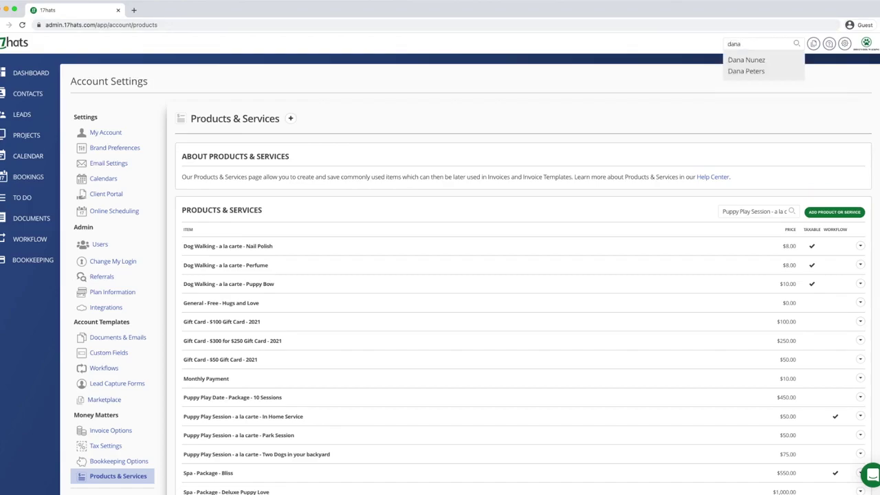
Step: Open the client's record and create new invoice 567 for the Testing Our Workflow project
left_click(750, 60)
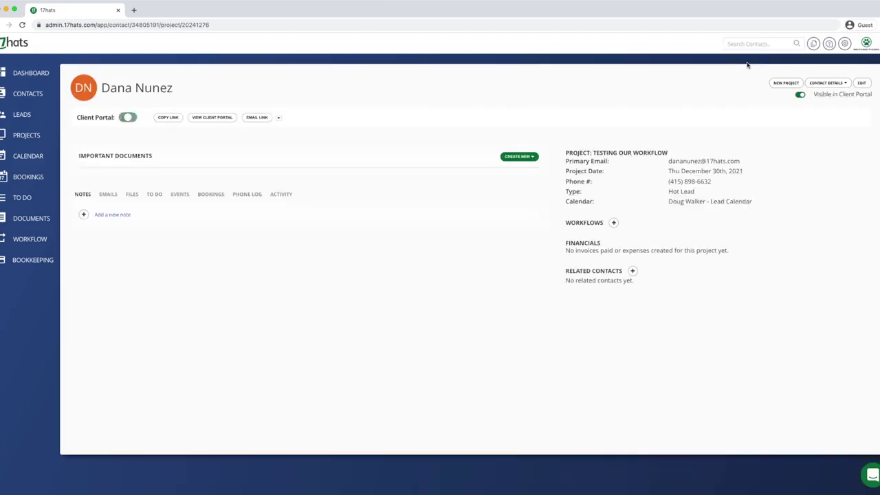
left_click(532, 158)
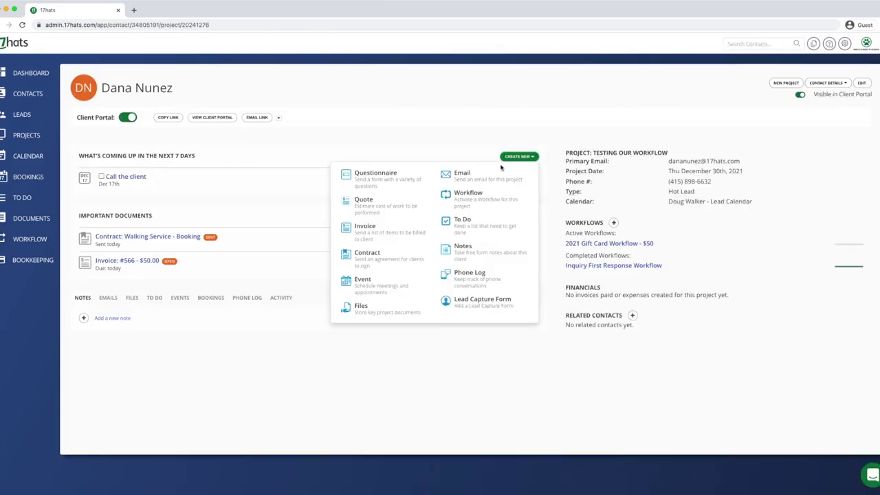
left_click(377, 229)
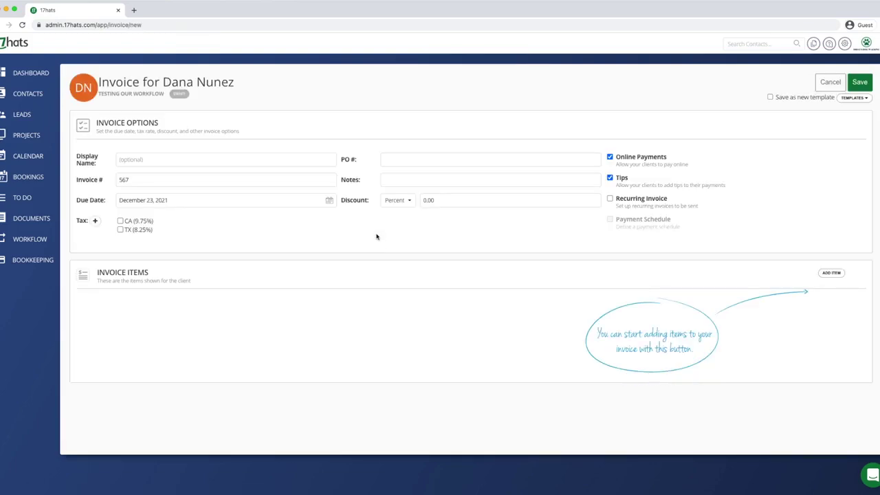
Step: Add the Puppy Play Date - Package - 10 Sessions item ($450.00) and enter an invoice display name for the client
left_click(832, 274)
left_click(447, 170)
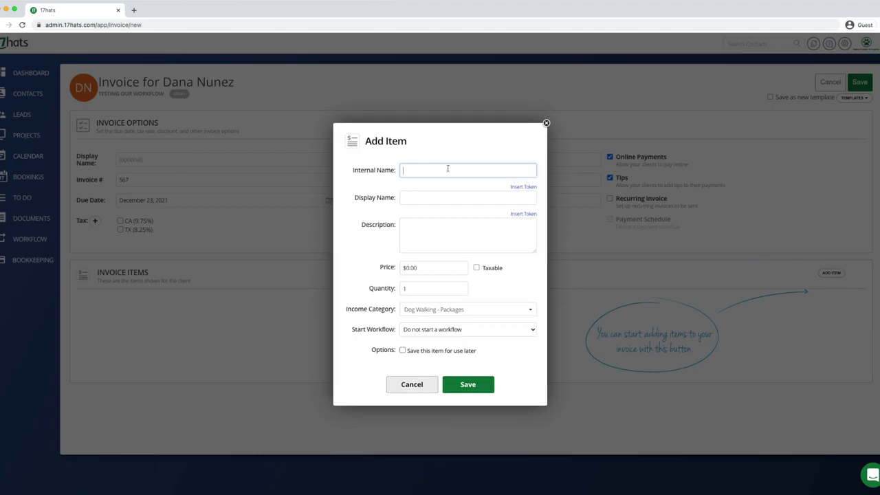
type("pupp")
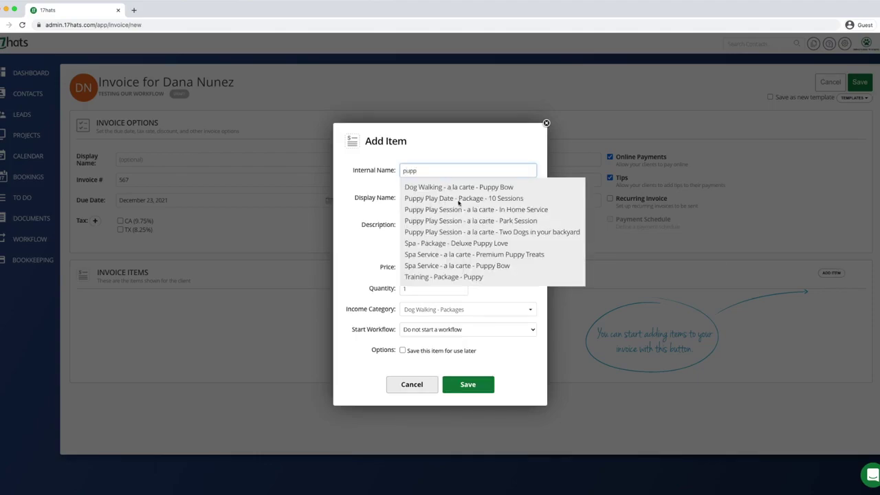
left_click(497, 200)
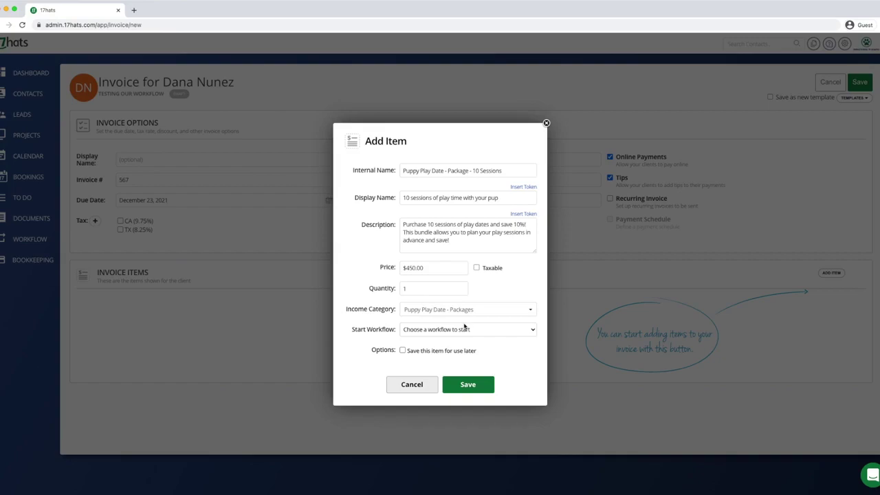
left_click(468, 384)
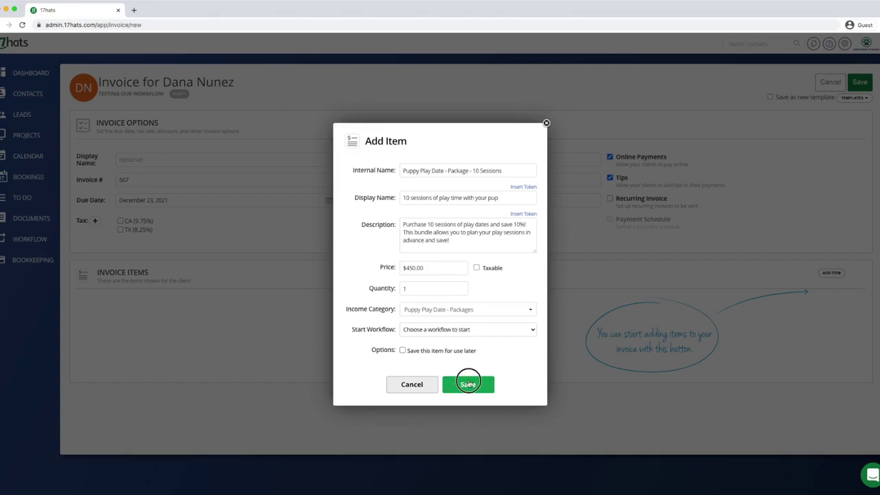
left_click(207, 162)
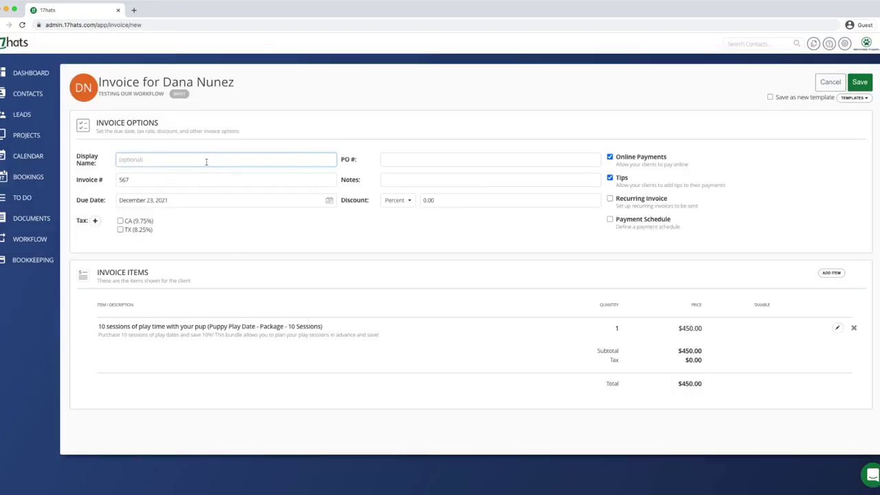
type("10 session packagesfor Dana Nunez")
Step: Save invoice 567 and send it using the 'An Invoice is Ready for Your Review' template
left_click(860, 83)
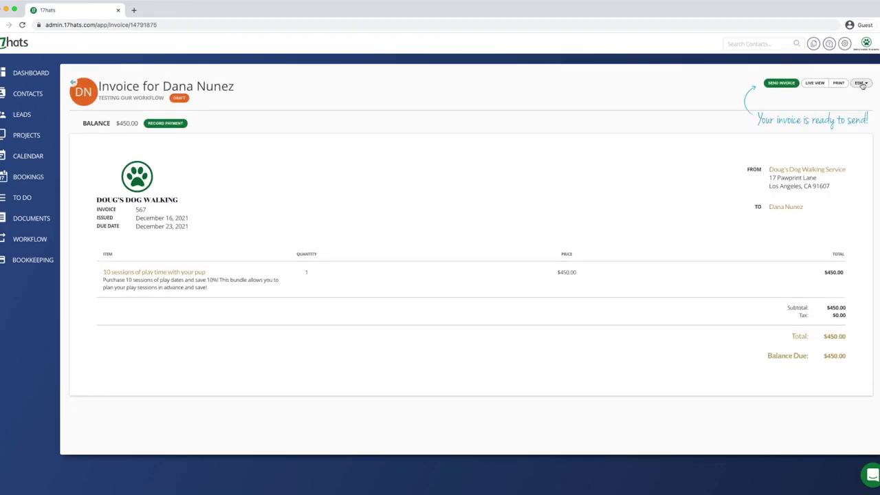
left_click(793, 83)
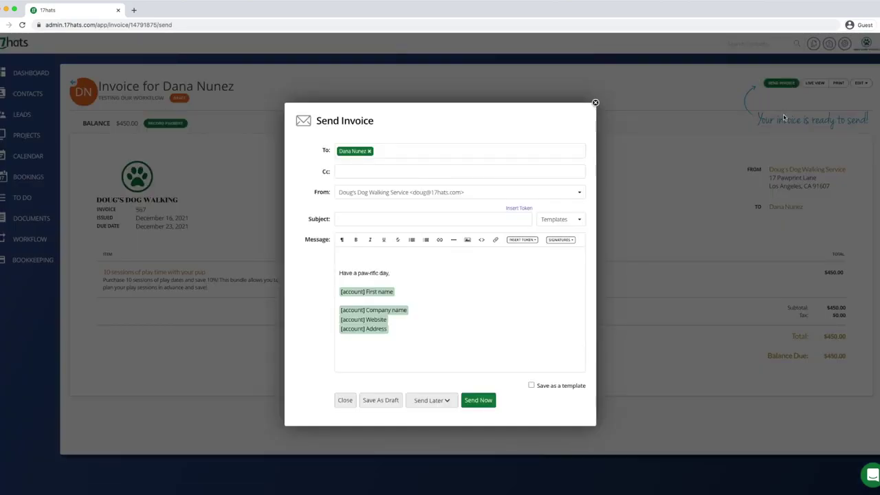
left_click(568, 218)
left_click(544, 232)
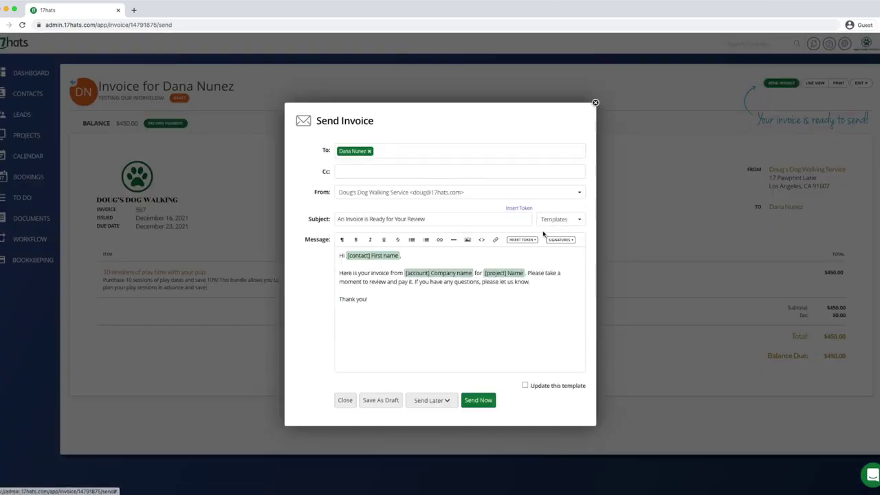
left_click(478, 401)
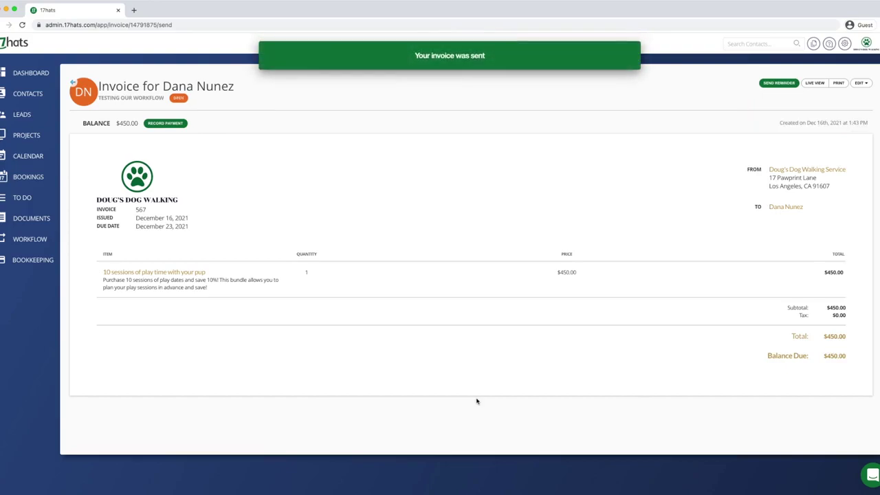
left_click(164, 123)
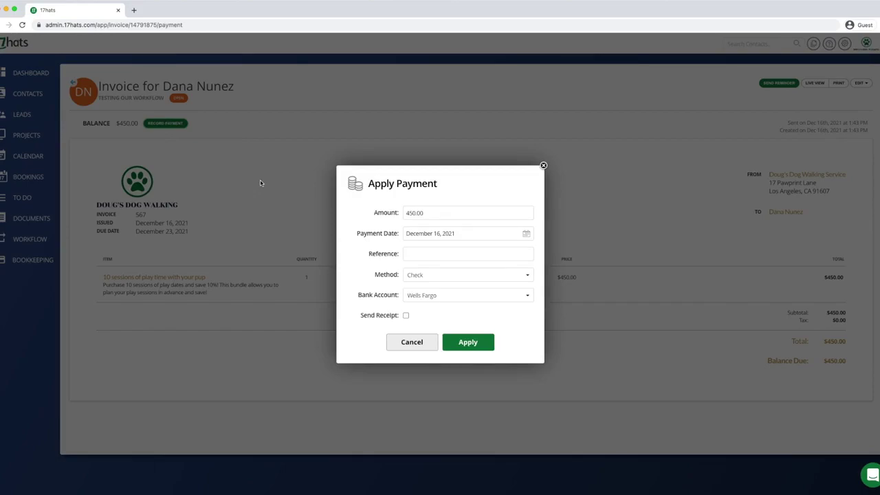
Step: Apply the $450.00 check payment into Wells Fargo, then view the bookkeeping transactions
left_click(468, 342)
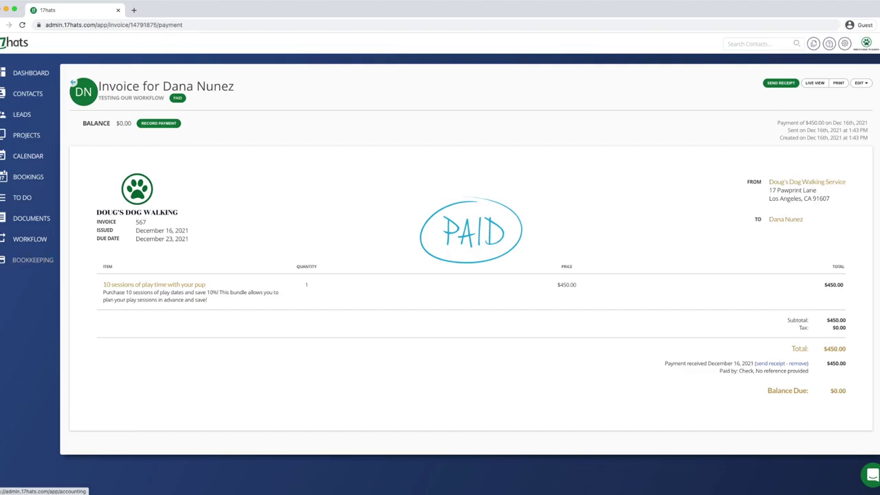
left_click(4, 260)
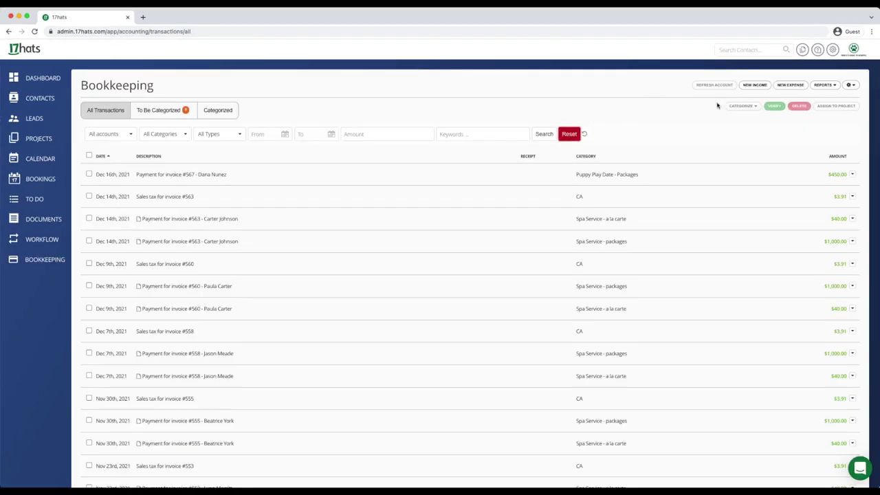
Step: Open the Profit & Loss report from Reports, showing $450.00 Puppy Play Date - Packages income
left_click(835, 87)
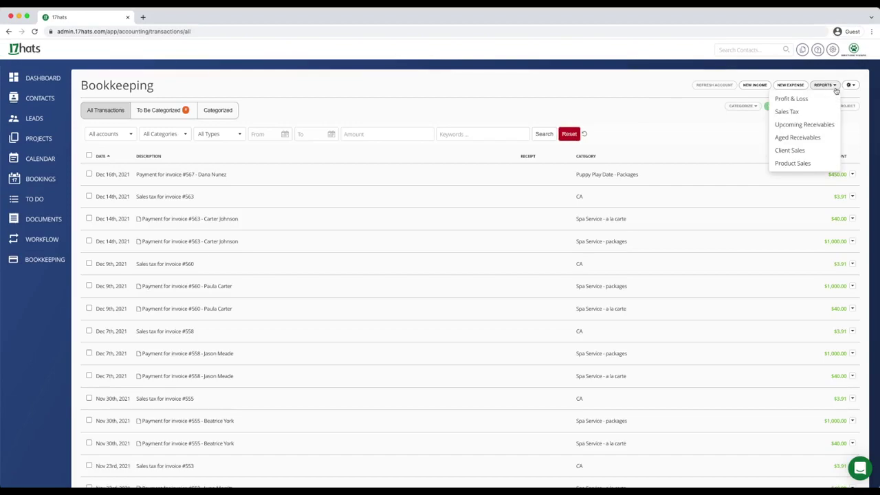
left_click(807, 99)
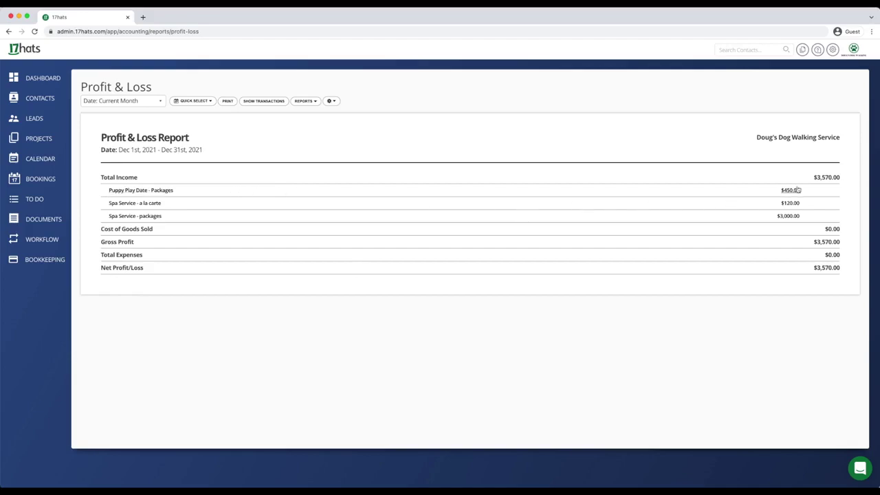
left_click(137, 192)
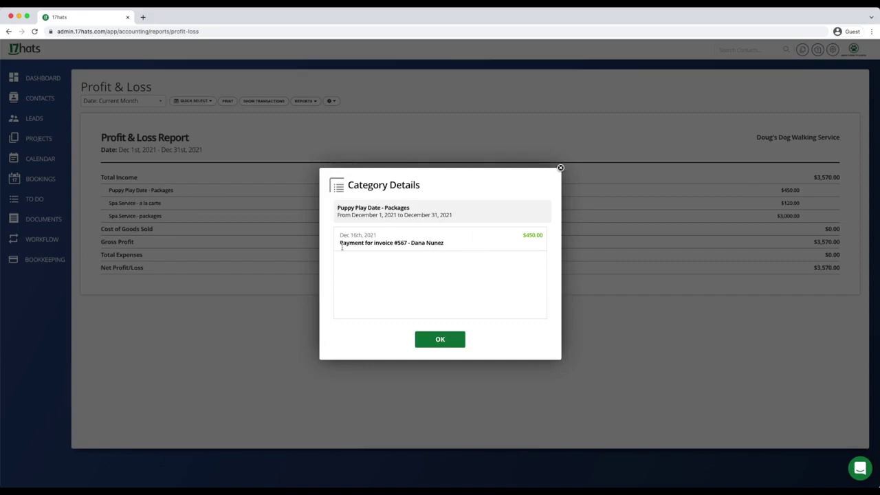
left_click(438, 338)
left_click(151, 216)
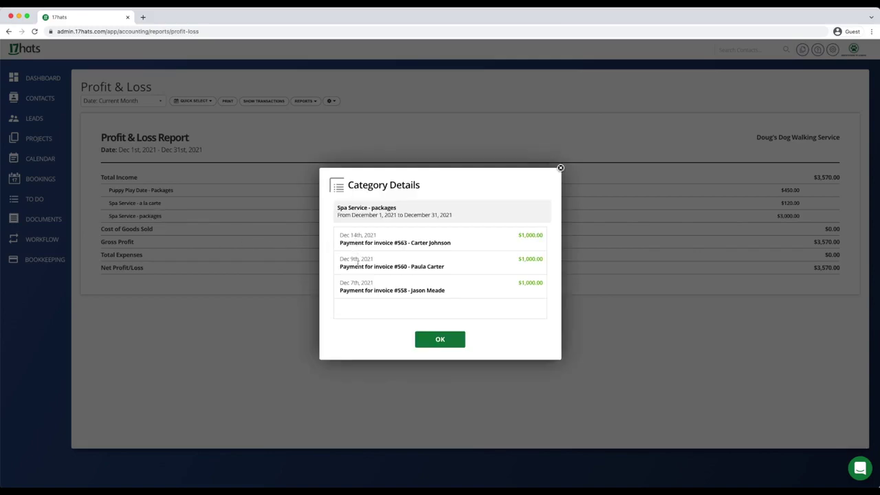
left_click(440, 339)
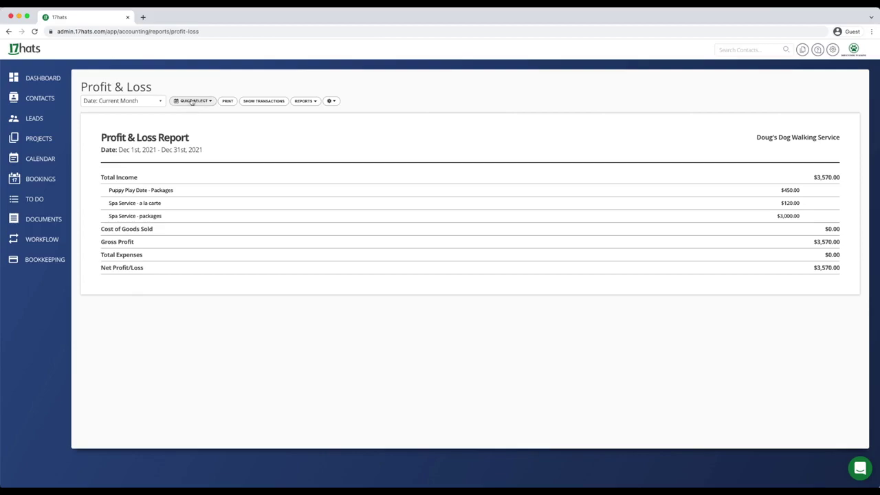
left_click(192, 102)
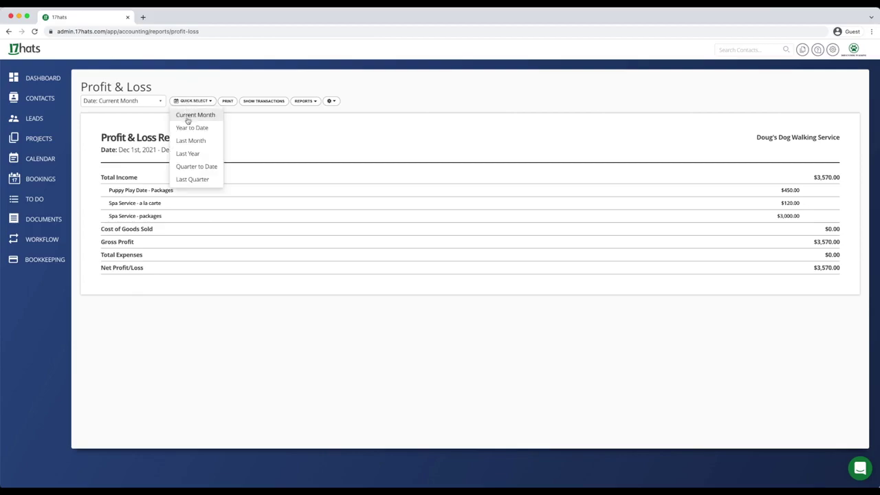
Step: Switch the Profit & Loss period to Year to Date (Jan 1 – Dec 16, 2021)
left_click(186, 128)
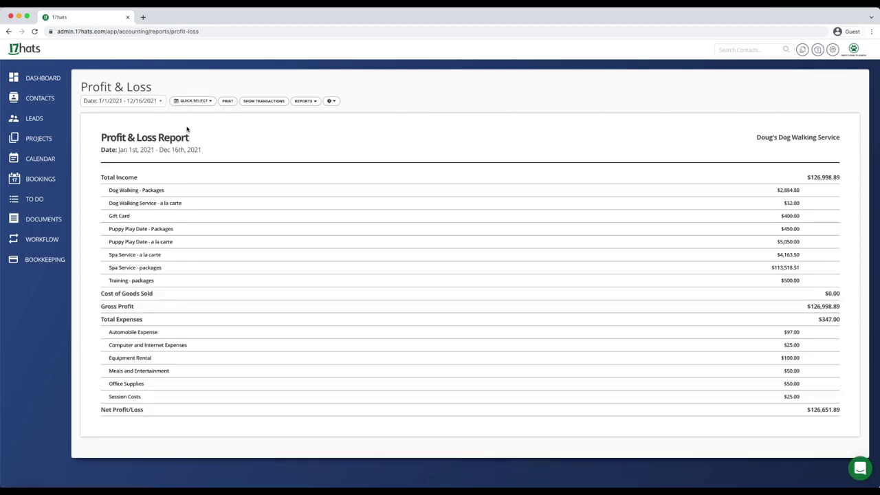